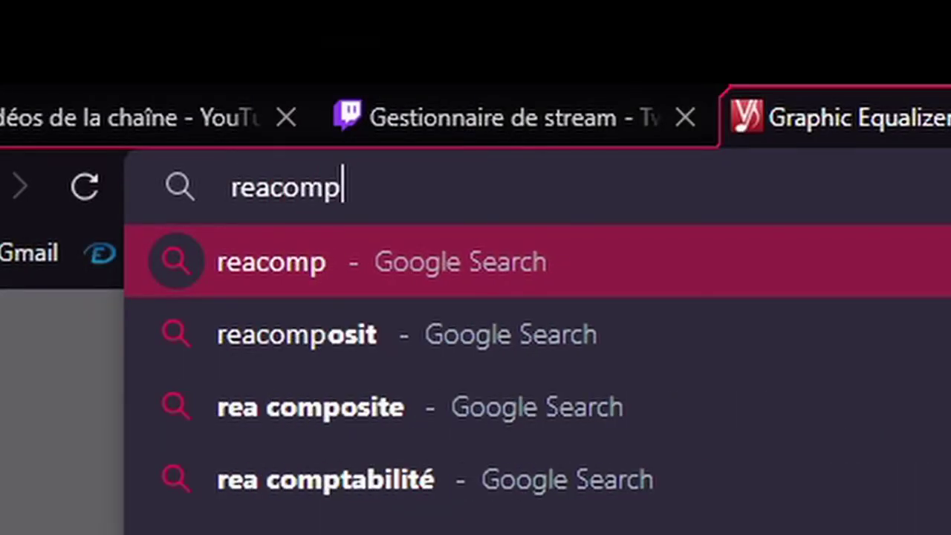
- Search the web for reacomp and save the ReaPlugs VST v2.36 64-bit installer from the REAPER site to the desktop
{"action": "key", "text": "Return"}
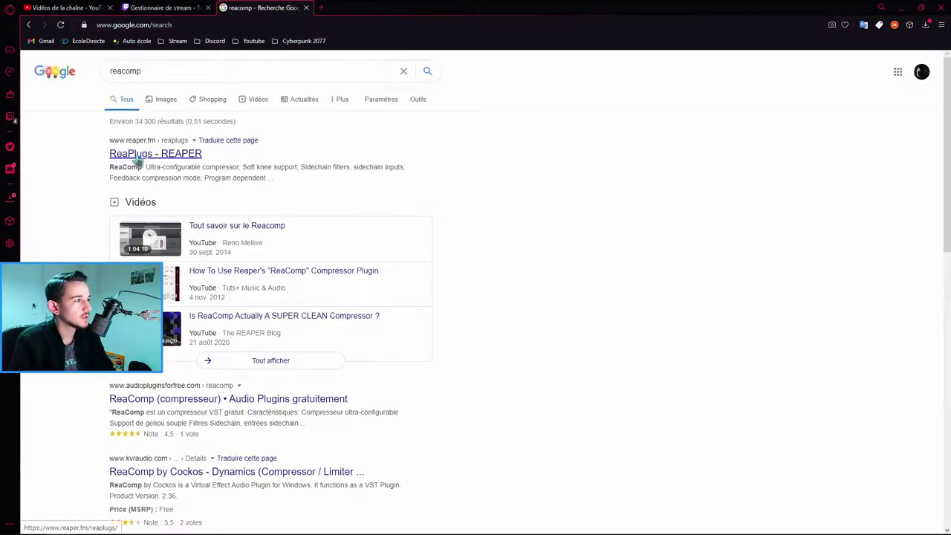
{"action": "left_click", "coordinate": [168, 157]}
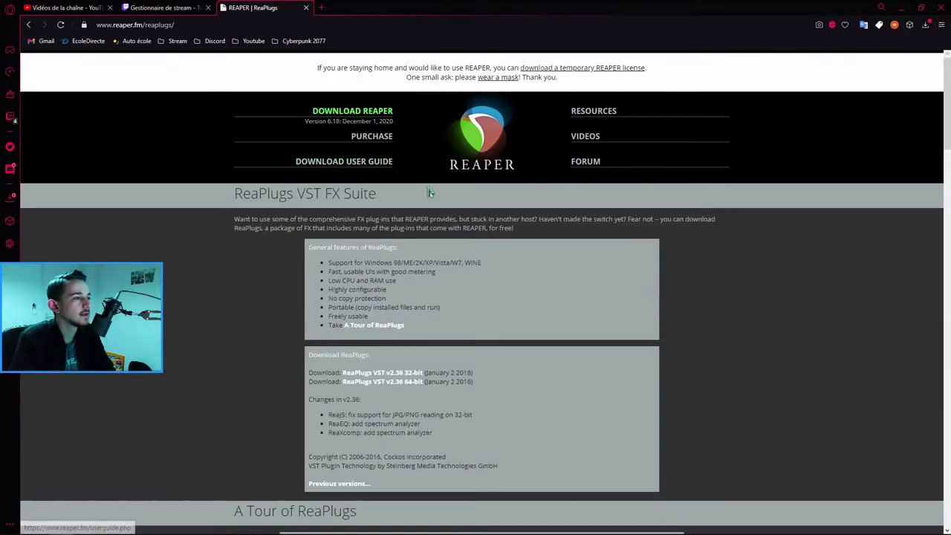
{"action": "scroll", "coordinate": [449, 260], "scroll_direction": "down", "scroll_amount": 2}
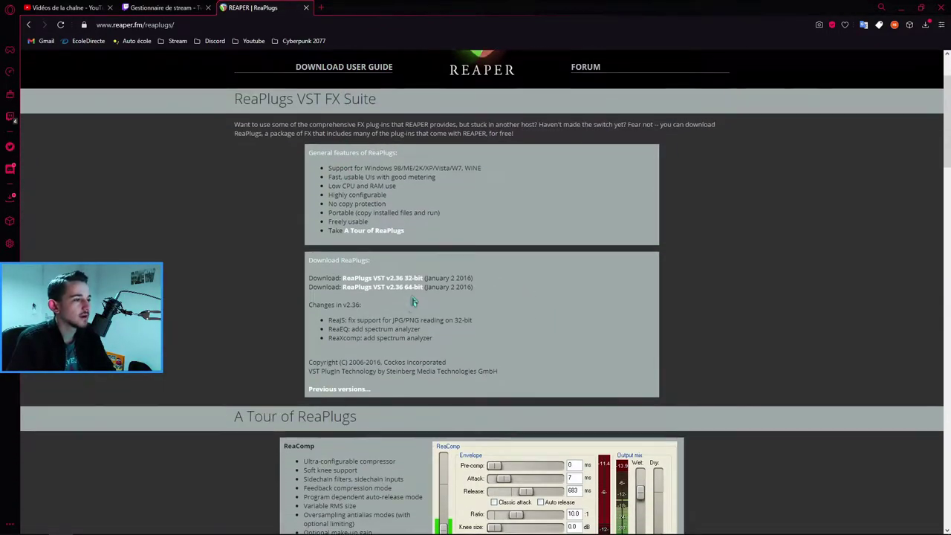
{"action": "scroll", "coordinate": [449, 259], "scroll_direction": "up", "scroll_amount": 2}
{"action": "left_click", "coordinate": [406, 382]}
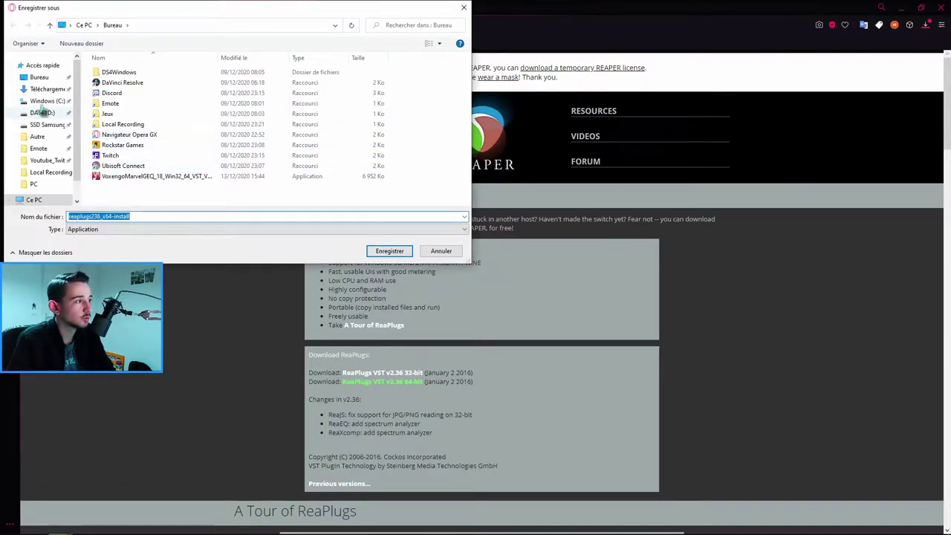
{"action": "left_click", "coordinate": [394, 254]}
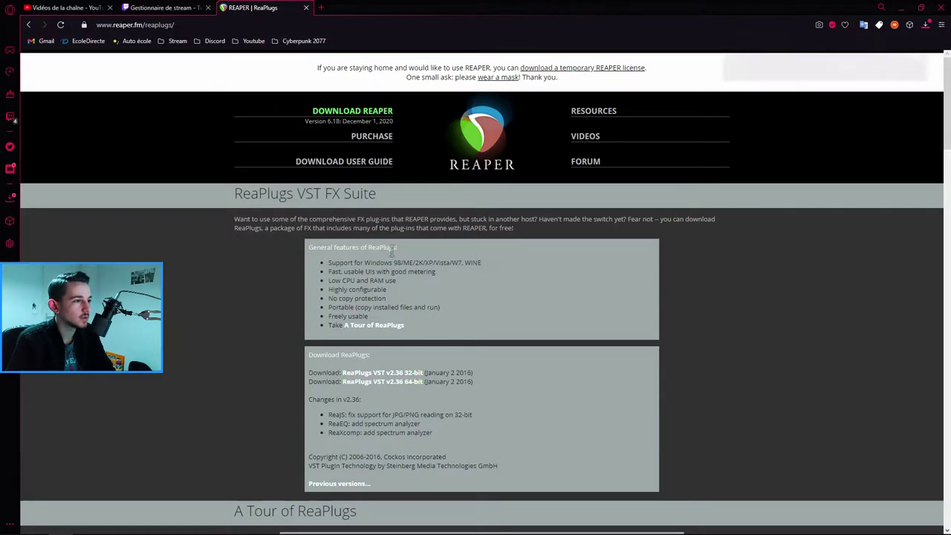
{"action": "left_click", "coordinate": [941, 8]}
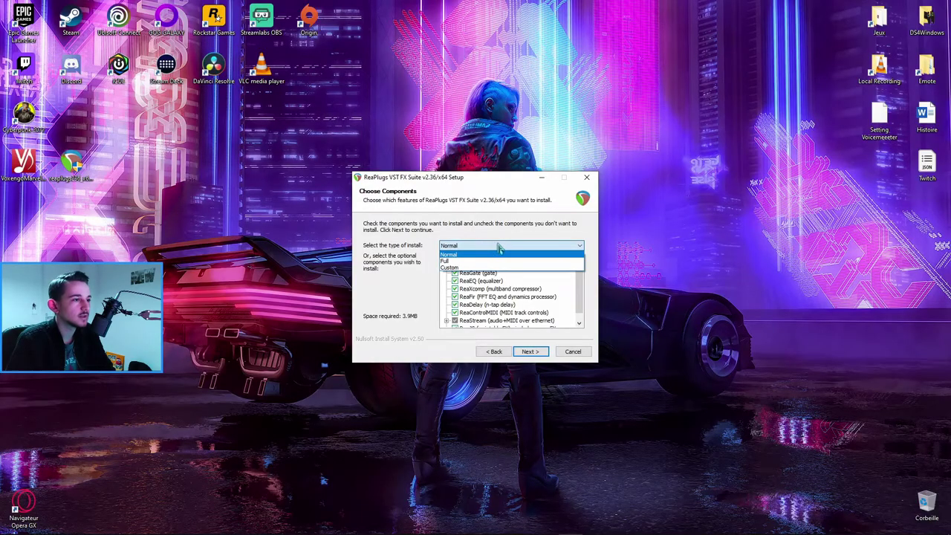
- Choose the Full install type in the ReaPlugs VST FX Suite setup and close the installer
{"action": "left_click", "coordinate": [450, 246]}
{"action": "left_click", "coordinate": [451, 246]}
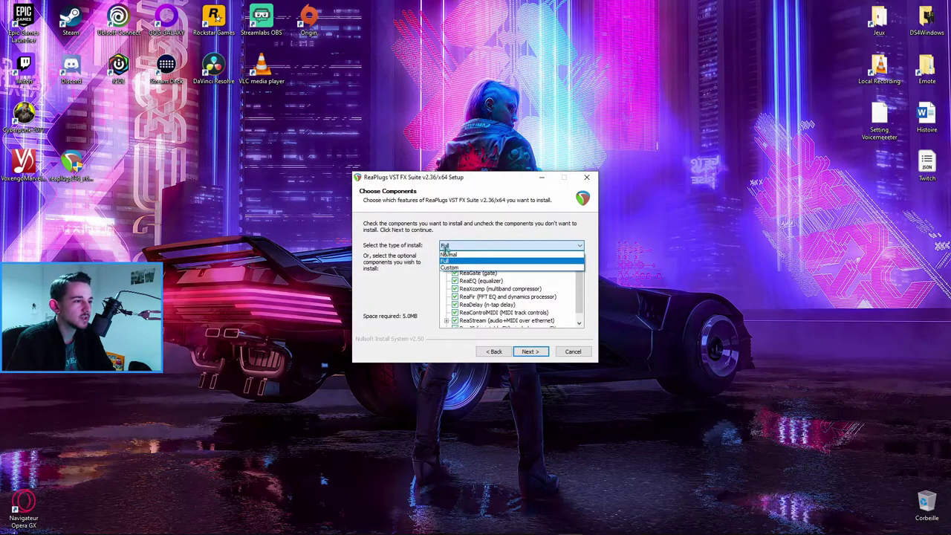
{"action": "left_click", "coordinate": [453, 261]}
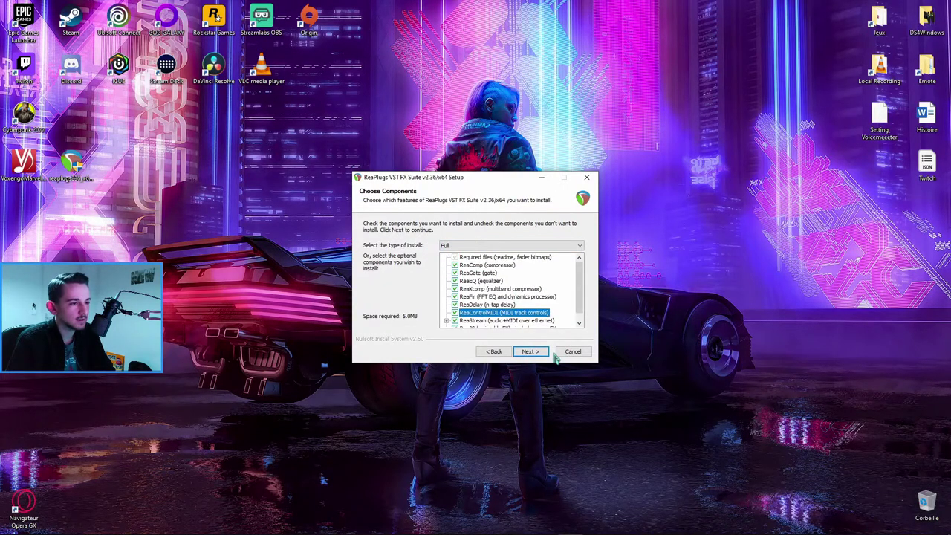
{"action": "left_click", "coordinate": [587, 176]}
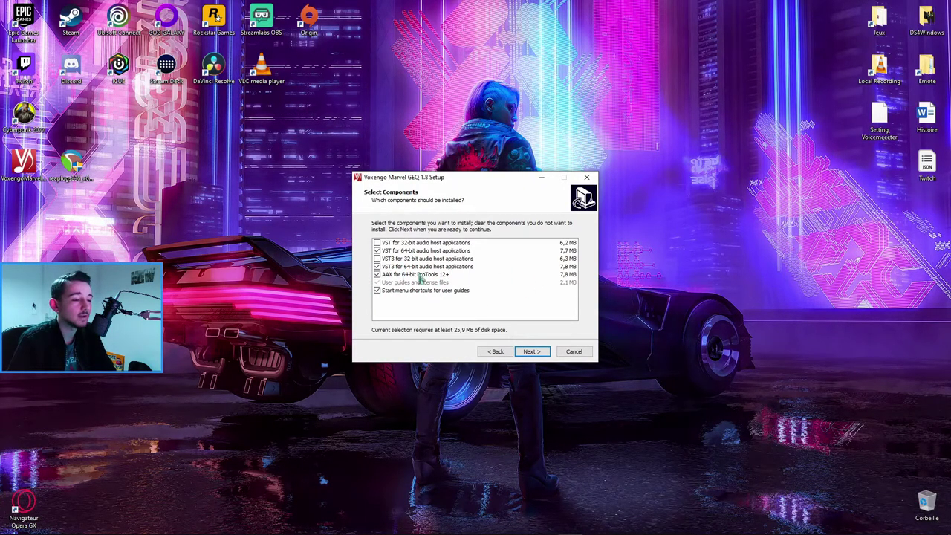
- Proceed through the Voxengo Marvel GEQ 1.8 setup with the preselected components
{"action": "left_click", "coordinate": [520, 353]}
{"action": "left_click", "coordinate": [532, 351]}
{"action": "left_click", "coordinate": [533, 351]}
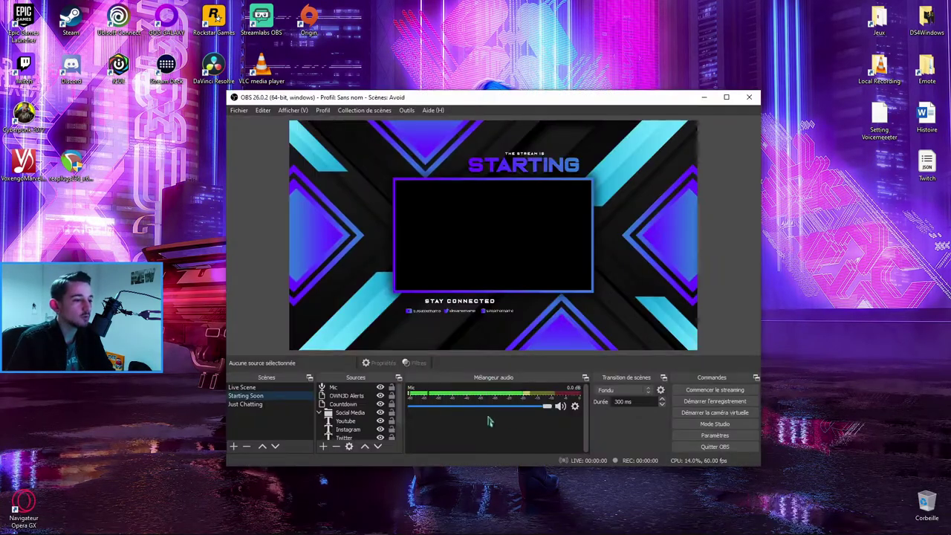
- In OBS, open the audio filters of the Mic source and add a VST 2.x plug-in filter named Compresseur
{"action": "left_click", "coordinate": [576, 407]}
{"action": "left_click", "coordinate": [605, 511]}
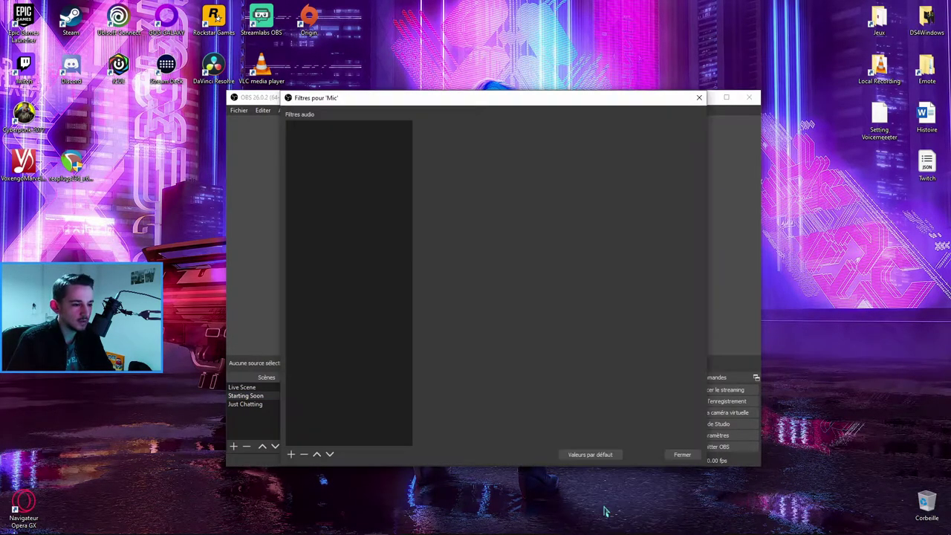
{"action": "mouse_move", "coordinate": [403, 100]}
{"action": "left_mouse_down"}
{"action": "mouse_move", "coordinate": [389, 121]}
{"action": "mouse_move", "coordinate": [414, 74]}
{"action": "mouse_move", "coordinate": [407, 101]}
{"action": "left_mouse_up"}
{"action": "left_click", "coordinate": [296, 452]}
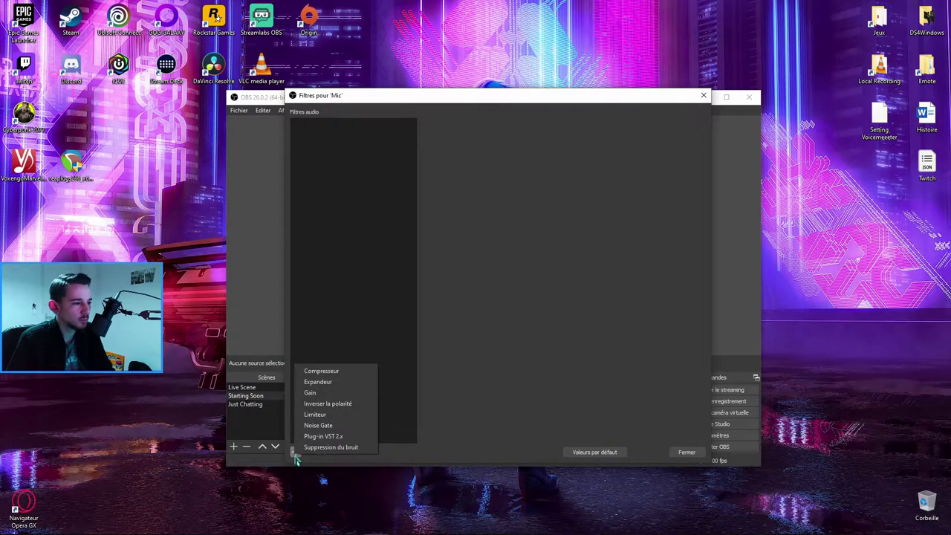
{"action": "left_click", "coordinate": [350, 438]}
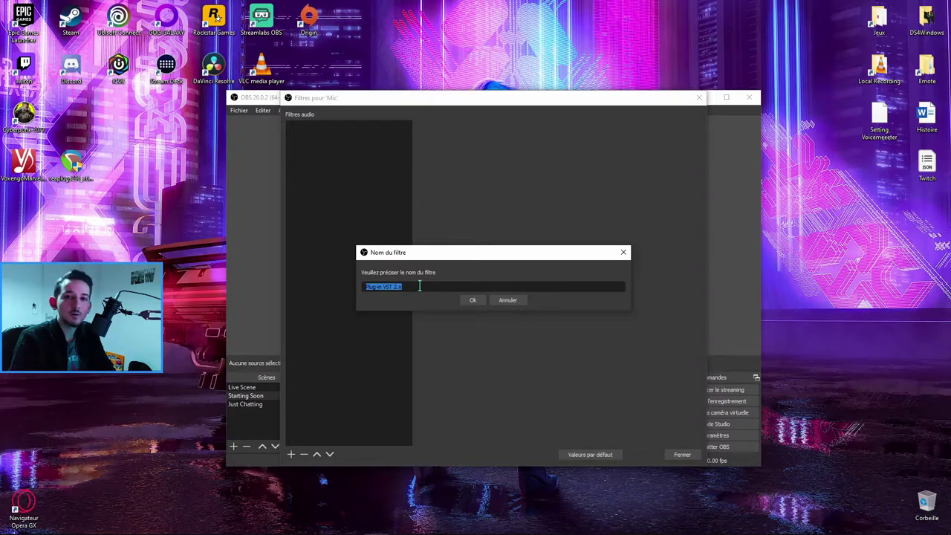
{"action": "type", "text": "Compresseur"}
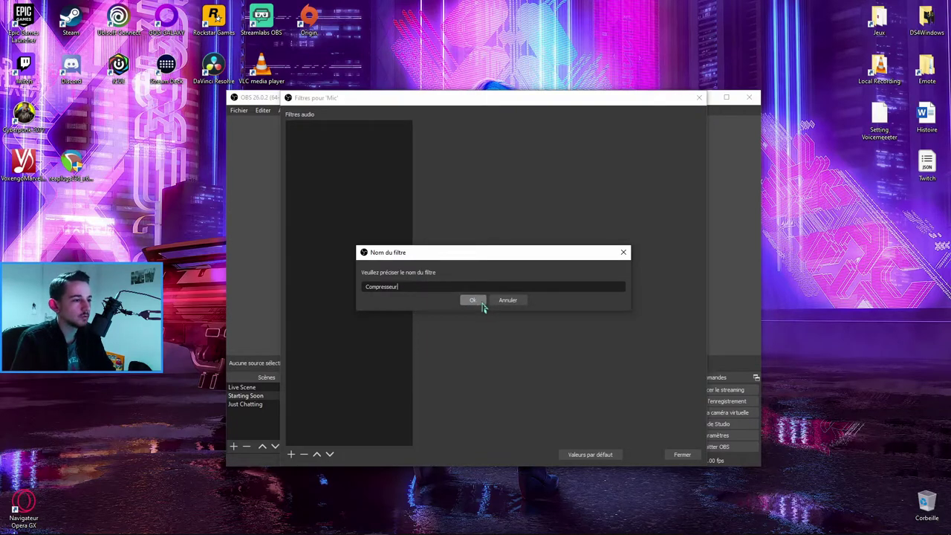
{"action": "left_click", "coordinate": [473, 301]}
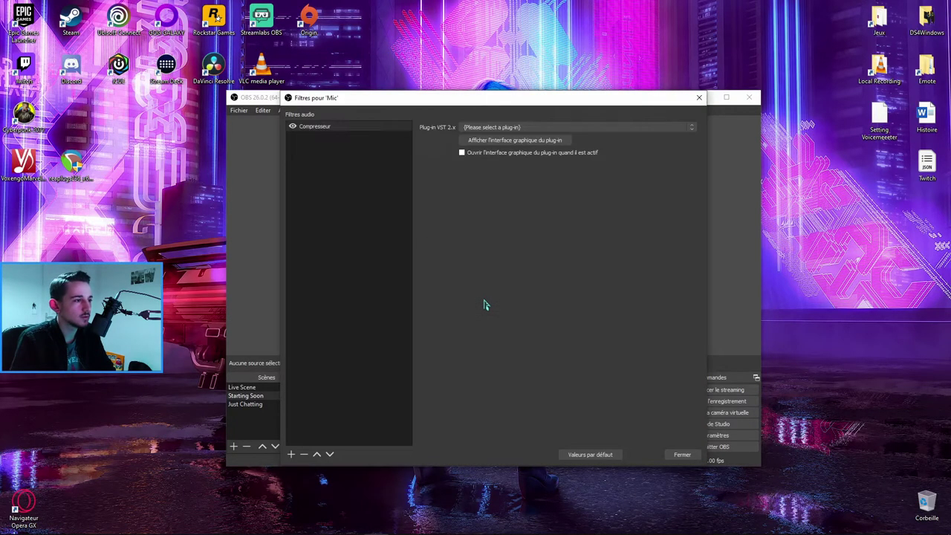
- Load the reacomp-standalone plug-in into the Compresseur filter and show its graphical interface
{"action": "left_click", "coordinate": [480, 127]}
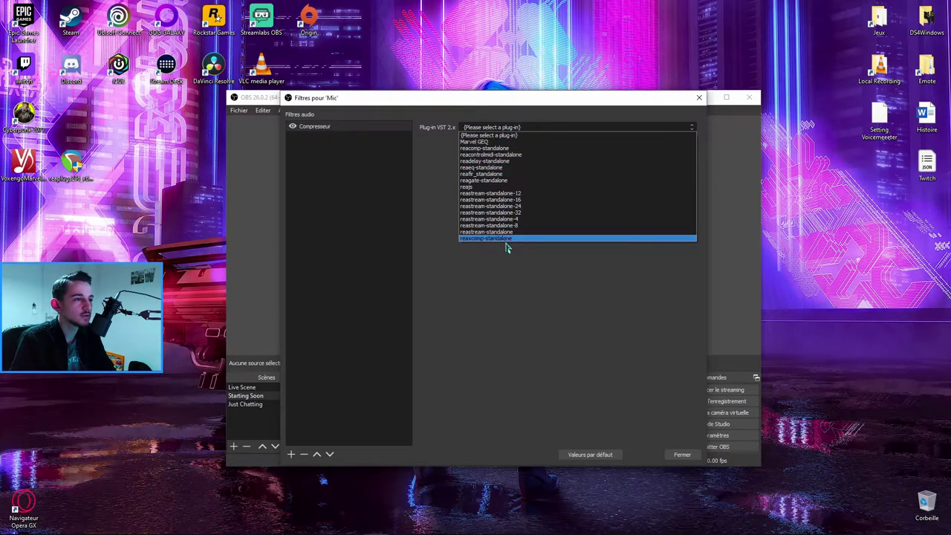
{"action": "left_click", "coordinate": [516, 149]}
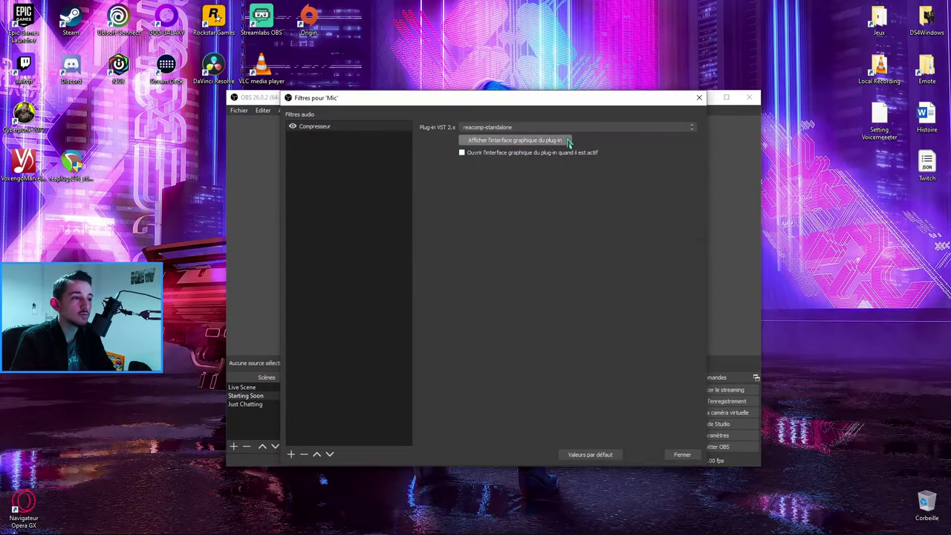
{"action": "left_click", "coordinate": [483, 143]}
{"action": "left_click_drag", "start_coordinate": [446, 144], "coordinate": [494, 145]}
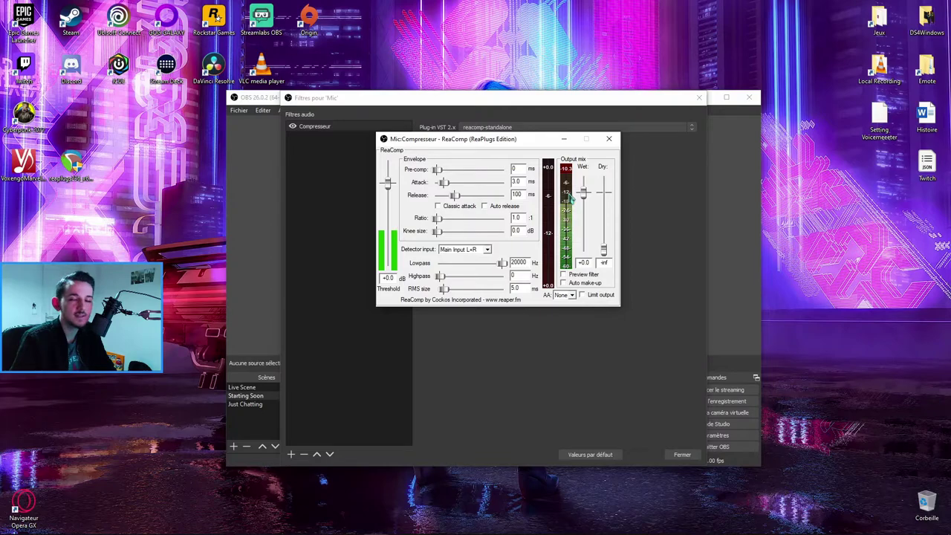
- Adjust ReaComp's wet output level to about -1.5 dB and close the plug-in interface
{"action": "left_click_drag", "start_coordinate": [584, 201], "coordinate": [586, 262]}
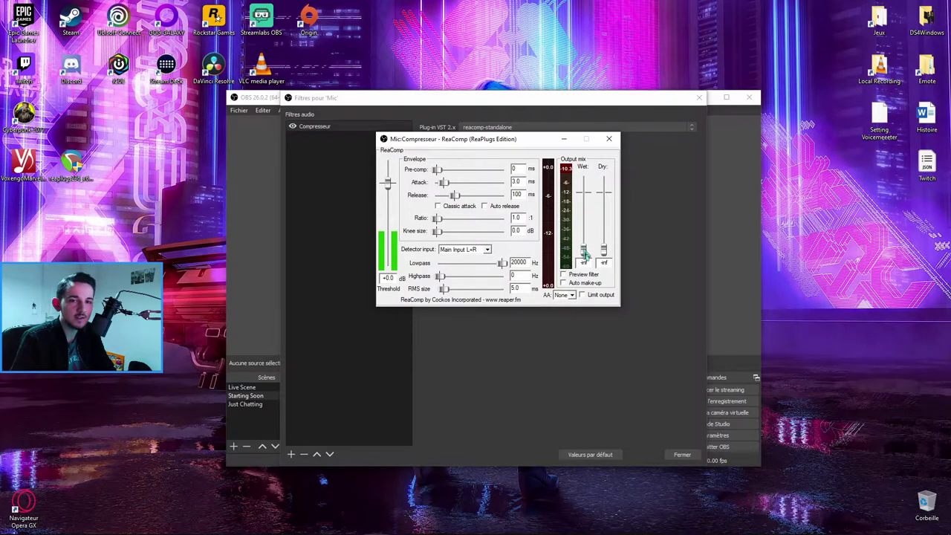
{"action": "left_click_drag", "start_coordinate": [585, 255], "coordinate": [584, 221]}
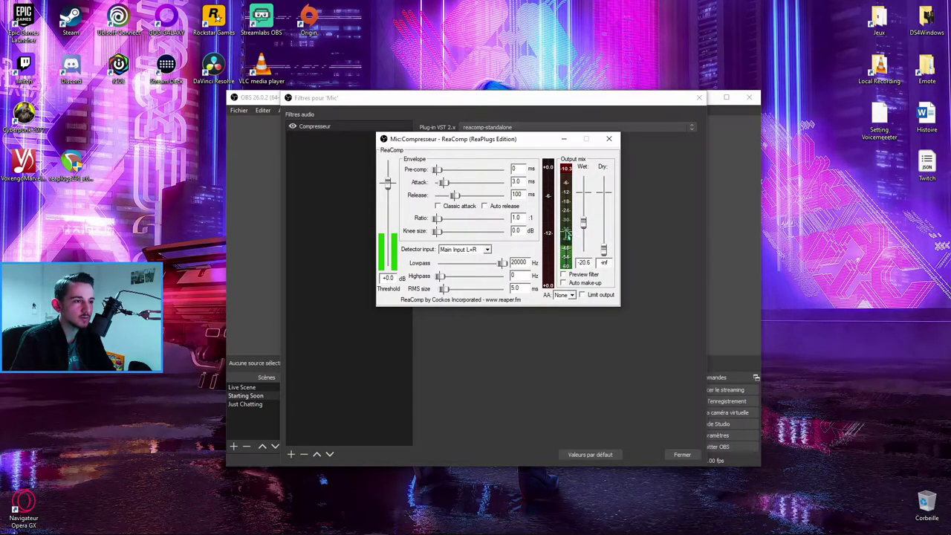
{"action": "left_click_drag", "start_coordinate": [585, 225], "coordinate": [587, 205]}
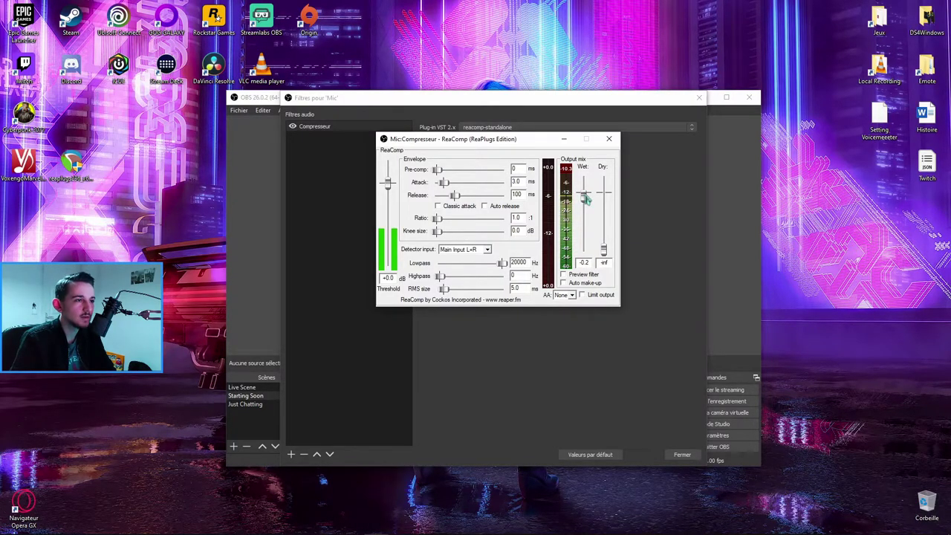
{"action": "left_click_drag", "start_coordinate": [586, 196], "coordinate": [586, 193]}
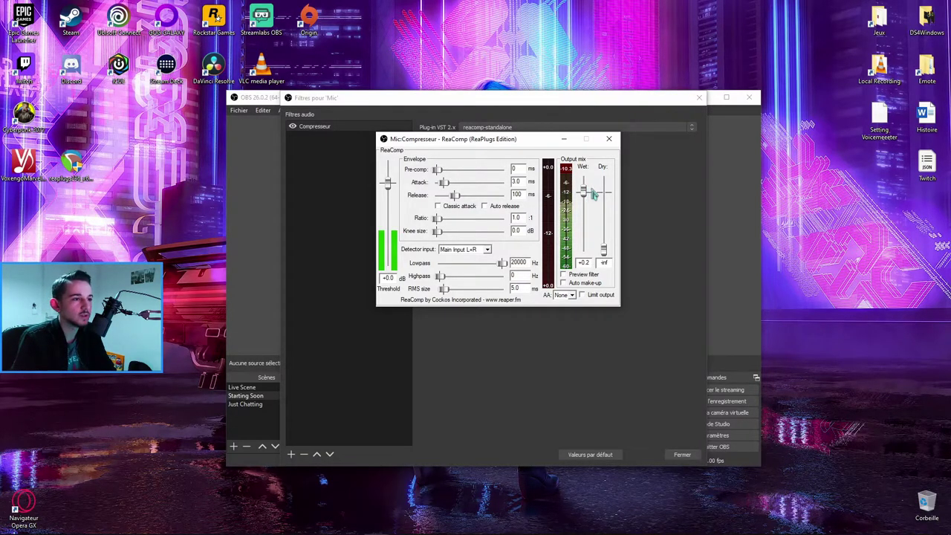
{"action": "left_click_drag", "start_coordinate": [586, 191], "coordinate": [588, 198]}
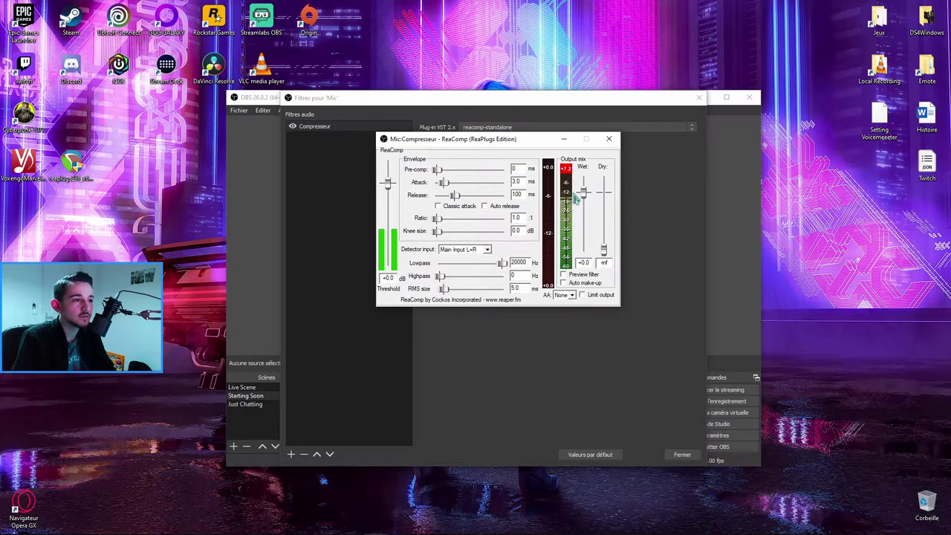
{"action": "left_click_drag", "start_coordinate": [585, 197], "coordinate": [588, 209]}
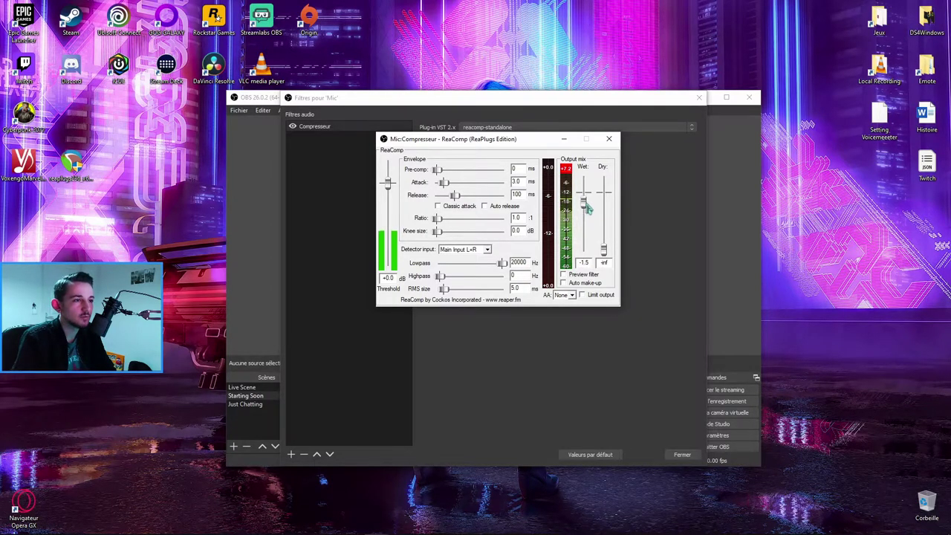
{"action": "left_click", "coordinate": [609, 140]}
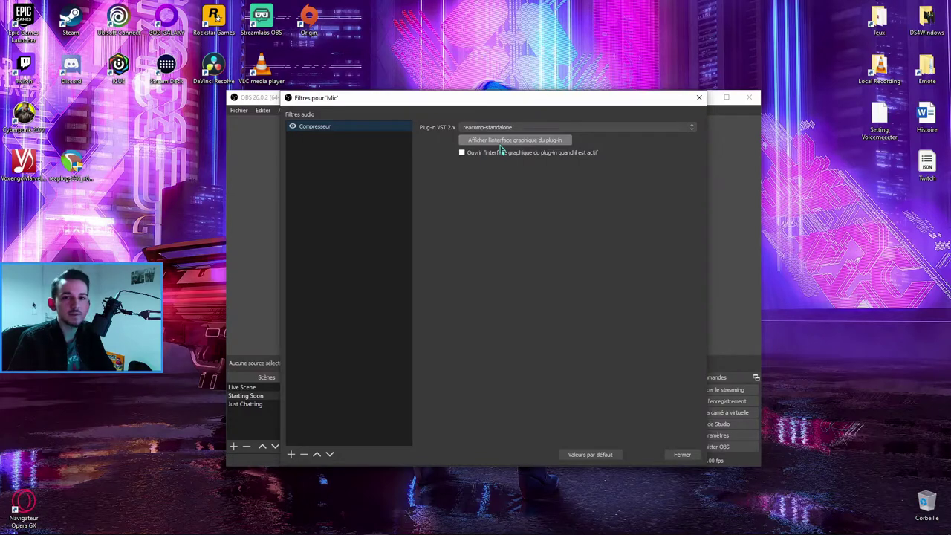
- Add a second VST 2.x plug-in filter named EQ to the Mic source
{"action": "left_click", "coordinate": [290, 454]}
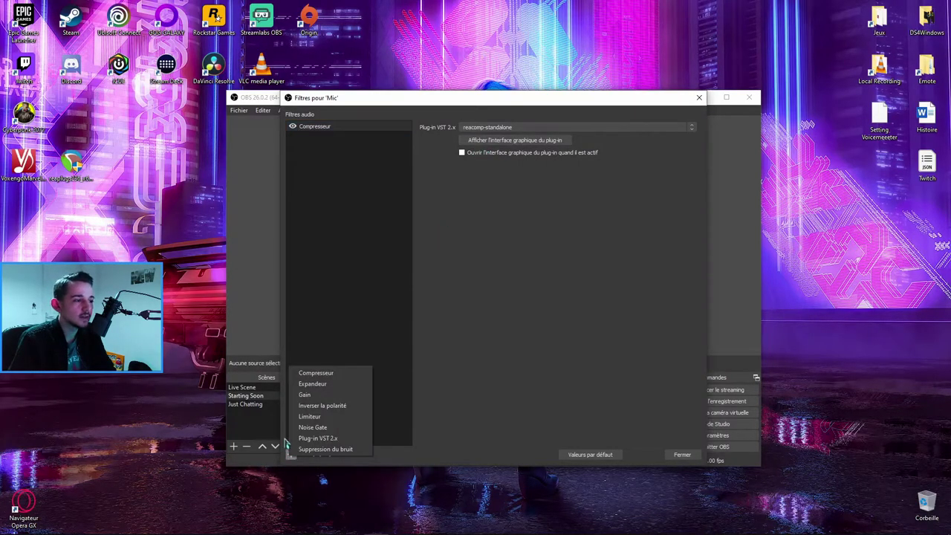
{"action": "left_click", "coordinate": [320, 442]}
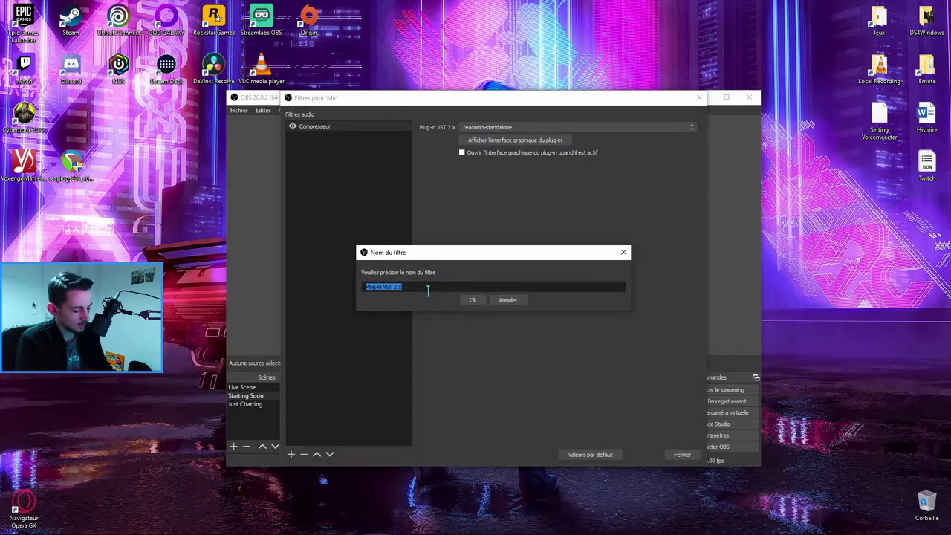
{"action": "type", "text": "e"}
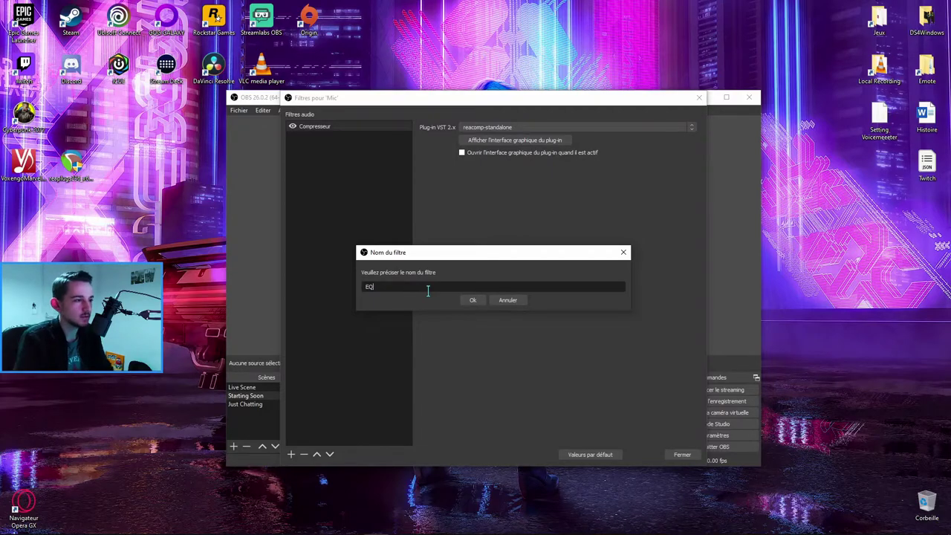
{"action": "left_click", "coordinate": [469, 301]}
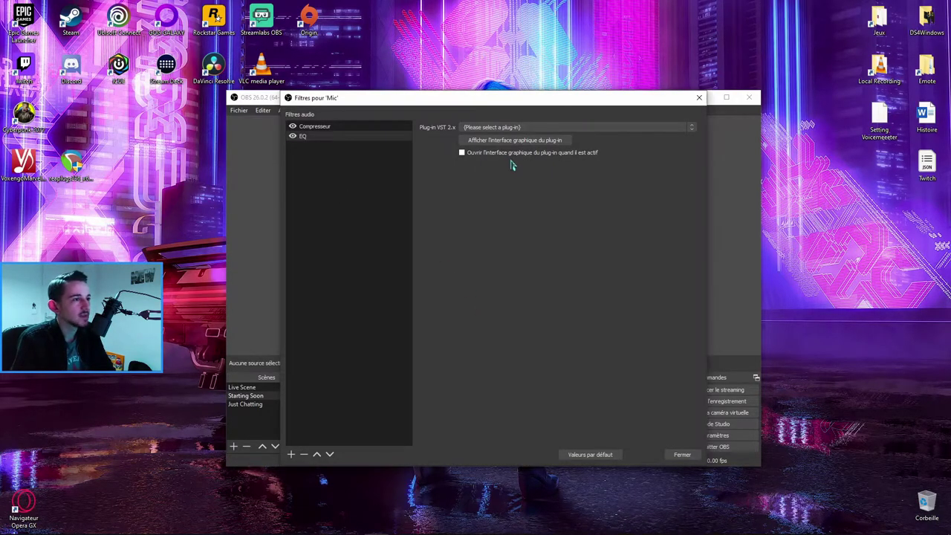
- Load the Marvel GEQ plug-in into the EQ filter and show its graphical interface
{"action": "left_click", "coordinate": [501, 127]}
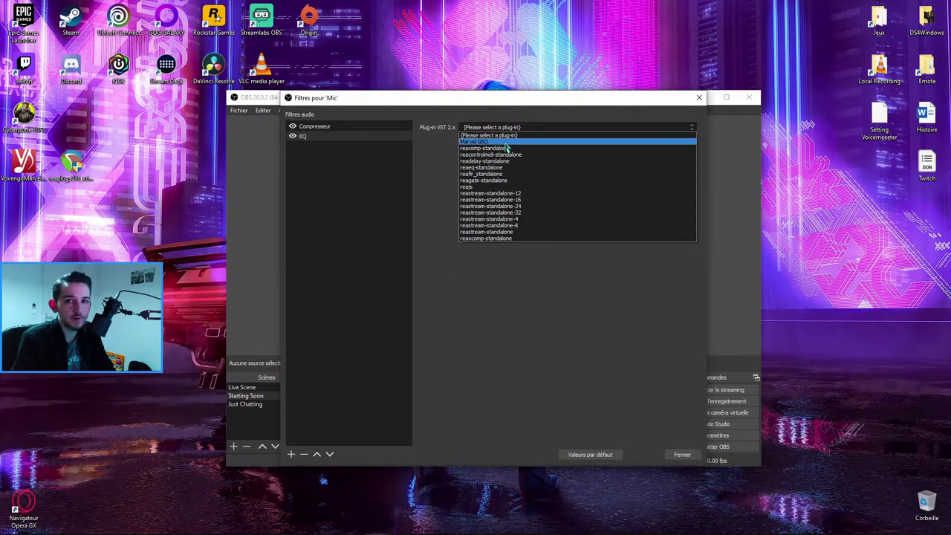
{"action": "left_click", "coordinate": [483, 141]}
{"action": "left_click", "coordinate": [506, 146]}
{"action": "left_click_drag", "start_coordinate": [477, 147], "coordinate": [488, 169]}
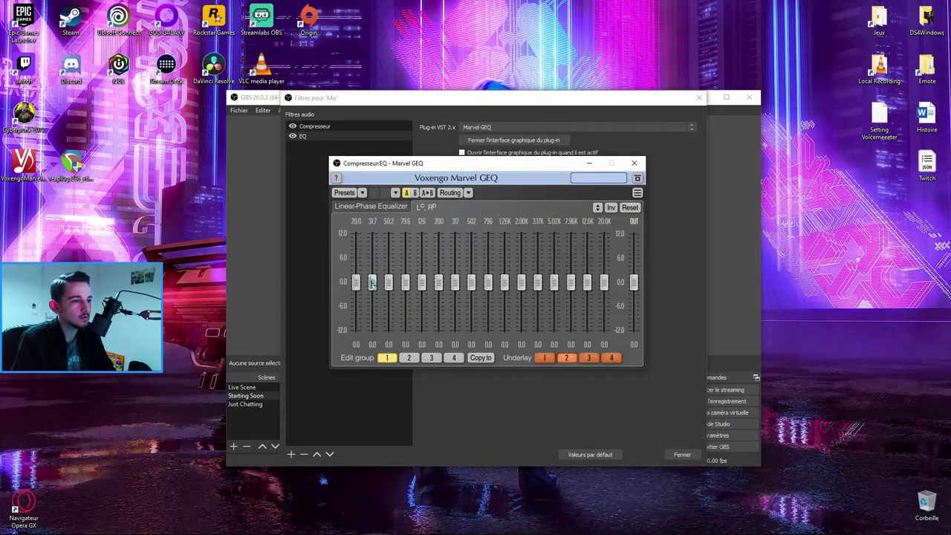
- Shape the equalizer curve, raising 20 Hz to about 3.4 dB and alternating small boosts and cuts from 200 Hz up, then close the interface
{"action": "mouse_move", "coordinate": [358, 290]}
{"action": "left_mouse_down"}
{"action": "mouse_move", "coordinate": [358, 270]}
{"action": "mouse_move", "coordinate": [372, 275]}
{"action": "mouse_move", "coordinate": [359, 269]}
{"action": "left_mouse_up"}
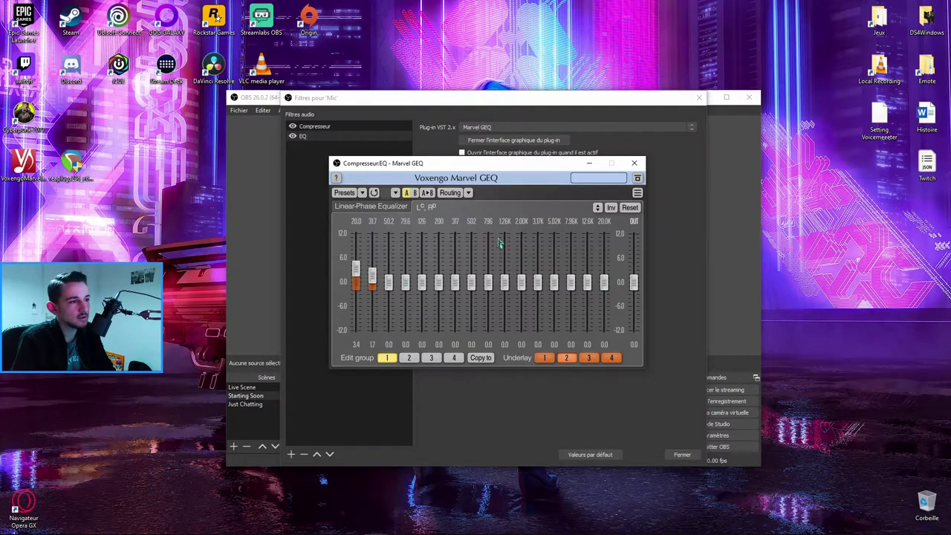
{"action": "mouse_move", "coordinate": [388, 282]}
{"action": "left_mouse_down"}
{"action": "mouse_move", "coordinate": [410, 284]}
{"action": "mouse_move", "coordinate": [406, 273]}
{"action": "mouse_move", "coordinate": [439, 288]}
{"action": "mouse_move", "coordinate": [456, 276]}
{"action": "mouse_move", "coordinate": [481, 295]}
{"action": "left_mouse_up"}
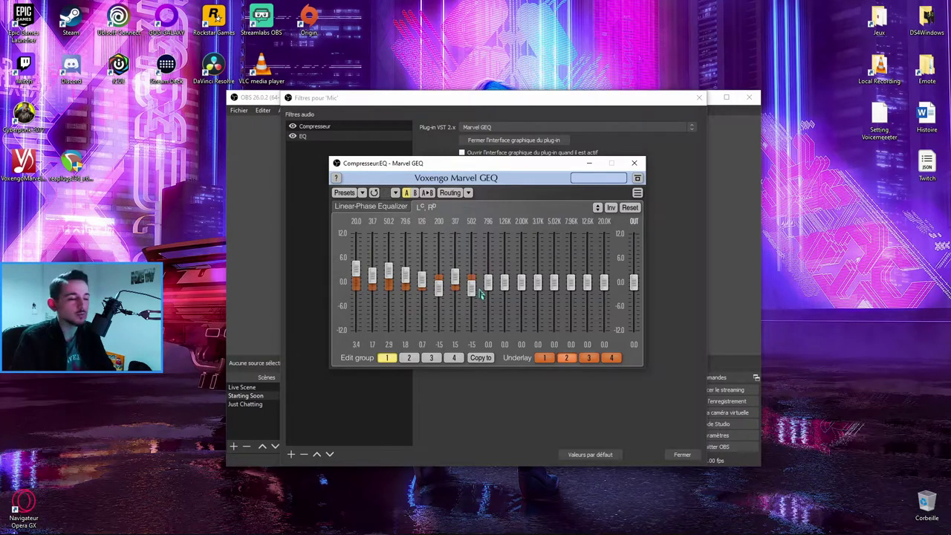
{"action": "mouse_move", "coordinate": [505, 283]}
{"action": "left_mouse_down"}
{"action": "mouse_move", "coordinate": [506, 291]}
{"action": "mouse_move", "coordinate": [603, 281]}
{"action": "left_mouse_up"}
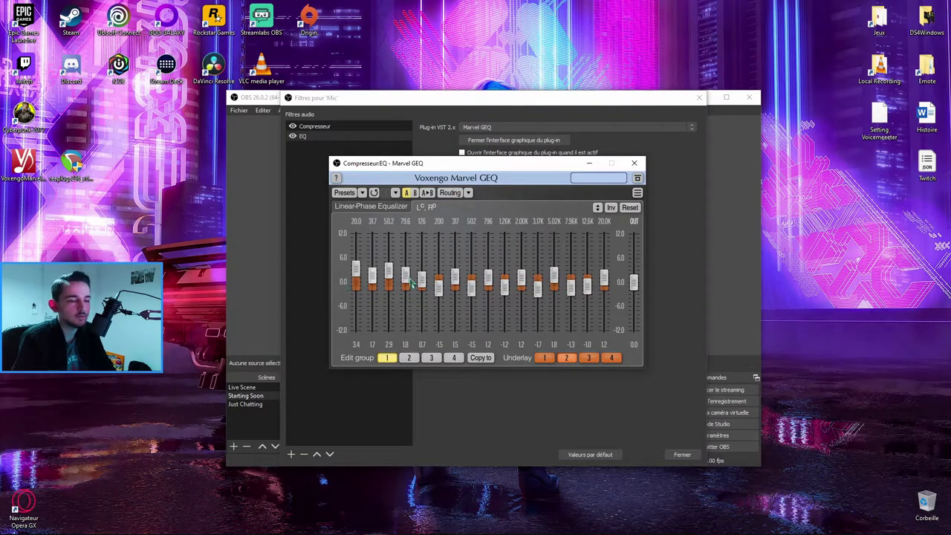
{"action": "left_click", "coordinate": [634, 163]}
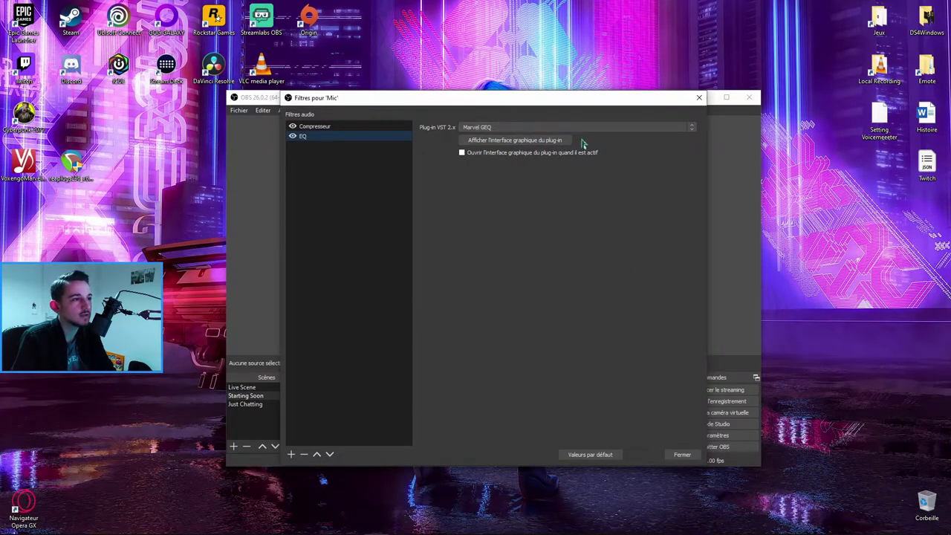
- Add a Gain filter to the Mic source and set its gain to about 5.1 dB
{"action": "left_click", "coordinate": [682, 454]}
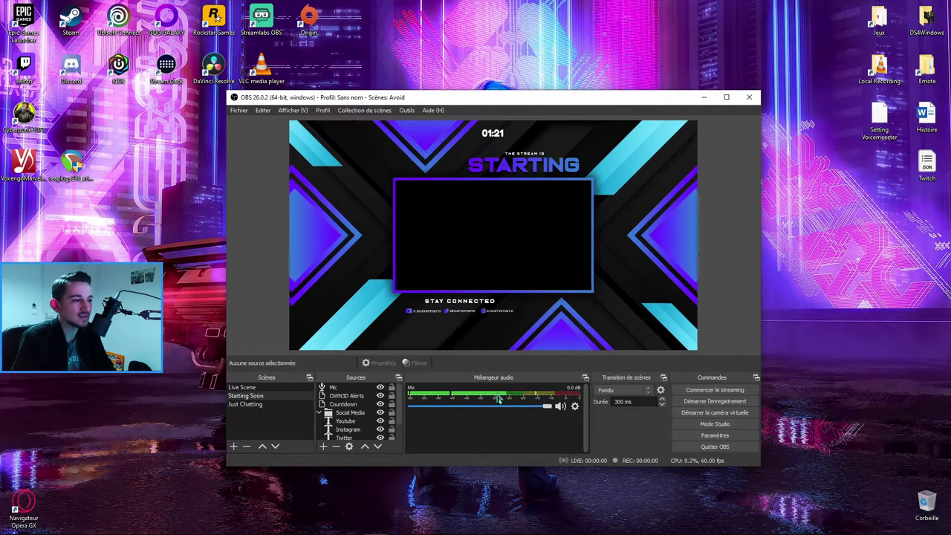
{"action": "left_click", "coordinate": [575, 406]}
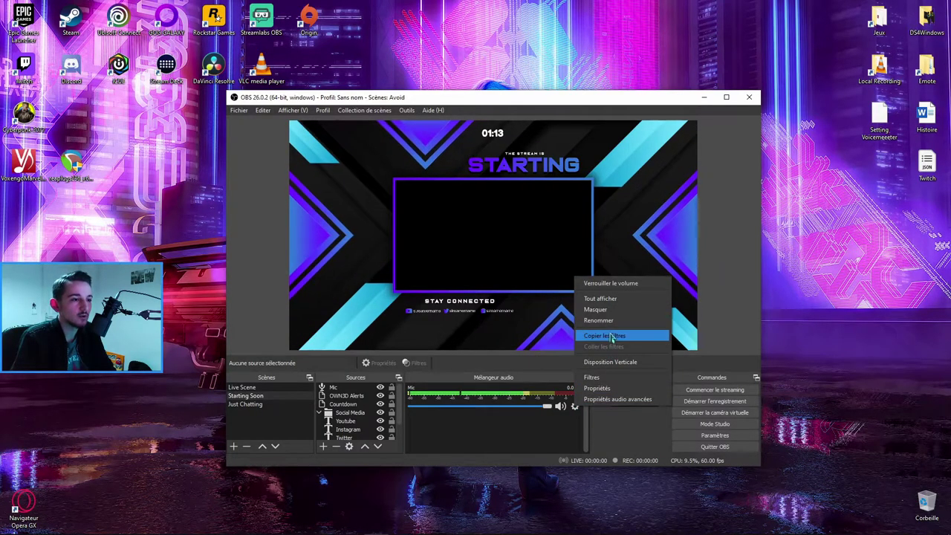
{"action": "left_click", "coordinate": [595, 378]}
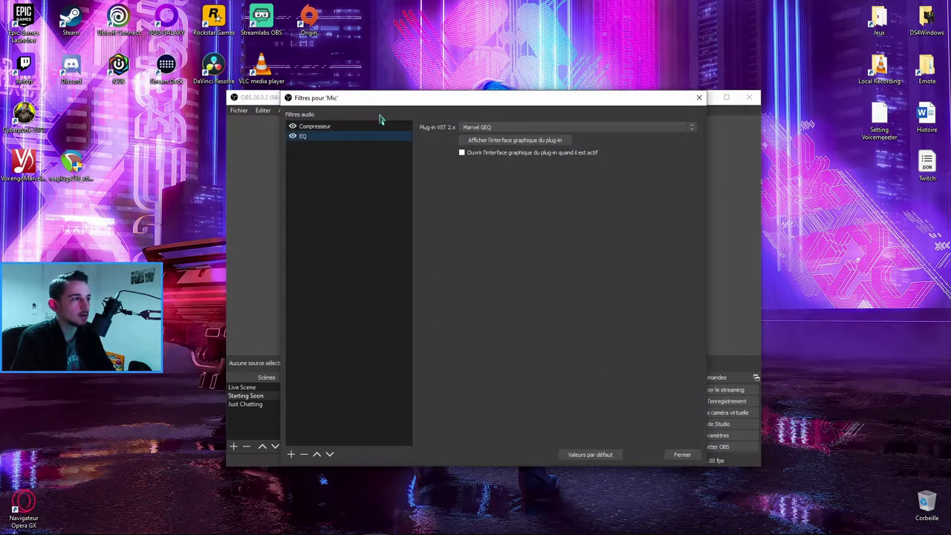
{"action": "left_click", "coordinate": [290, 454]}
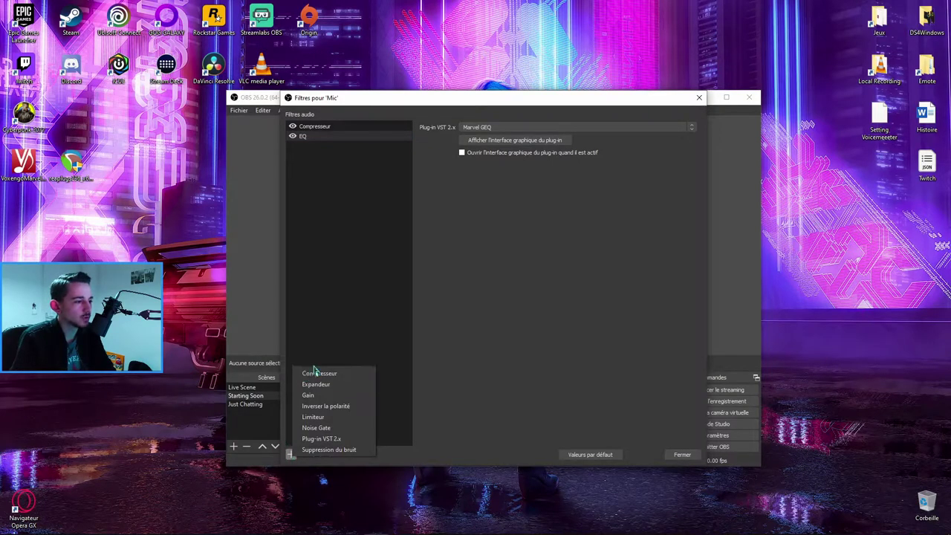
{"action": "left_click", "coordinate": [319, 396]}
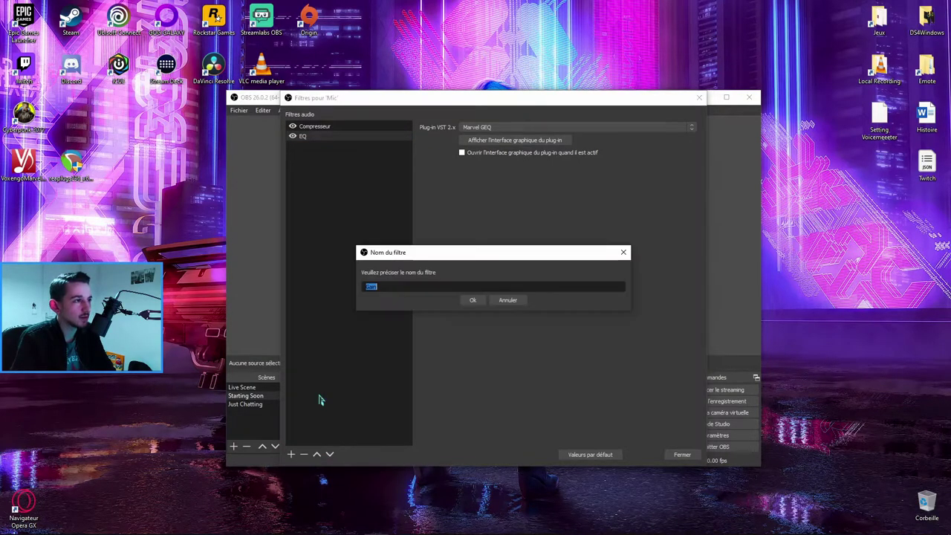
{"action": "left_click", "coordinate": [475, 299]}
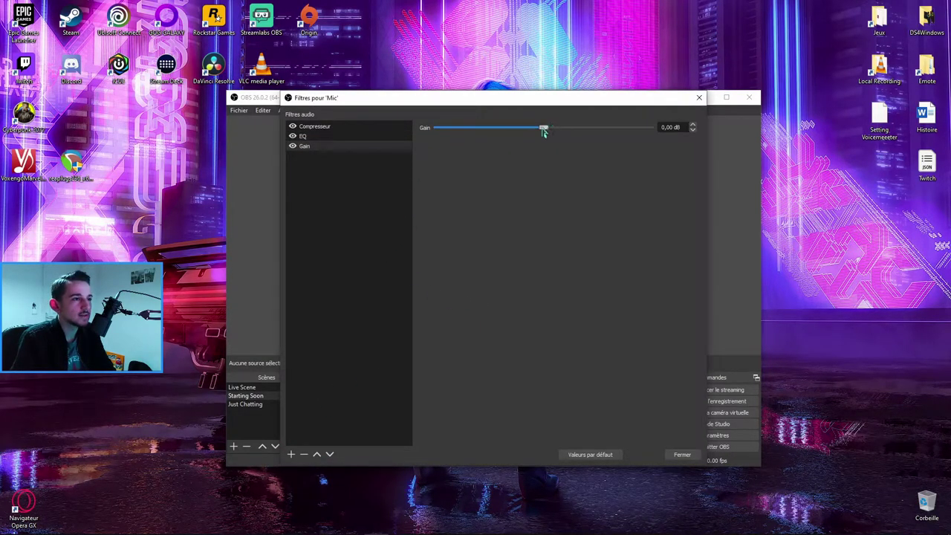
{"action": "left_click_drag", "start_coordinate": [546, 131], "coordinate": [565, 136]}
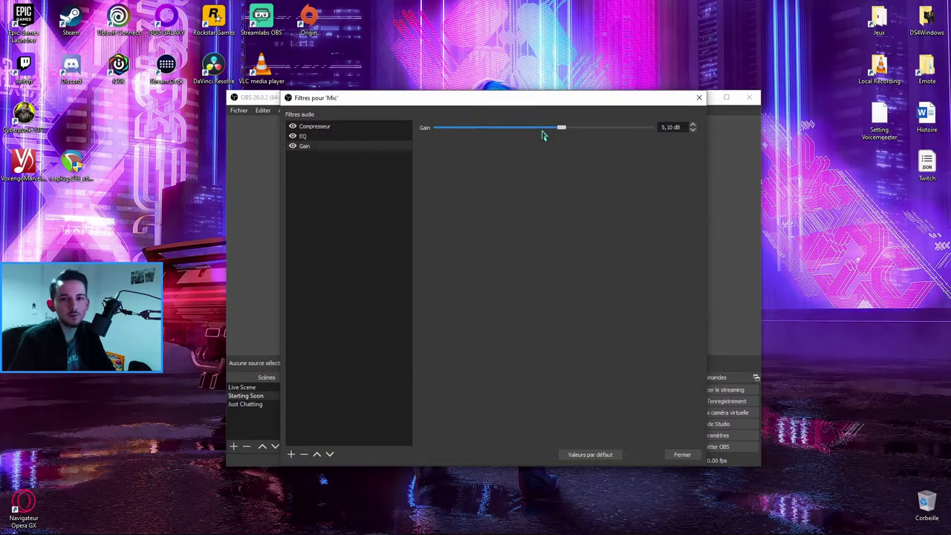
- Add a Suppression du bruit filter to the Mic source using the RNNoise (meilleure qualité) method and close the filters window
{"action": "left_click", "coordinate": [291, 454]}
{"action": "left_click", "coordinate": [339, 447]}
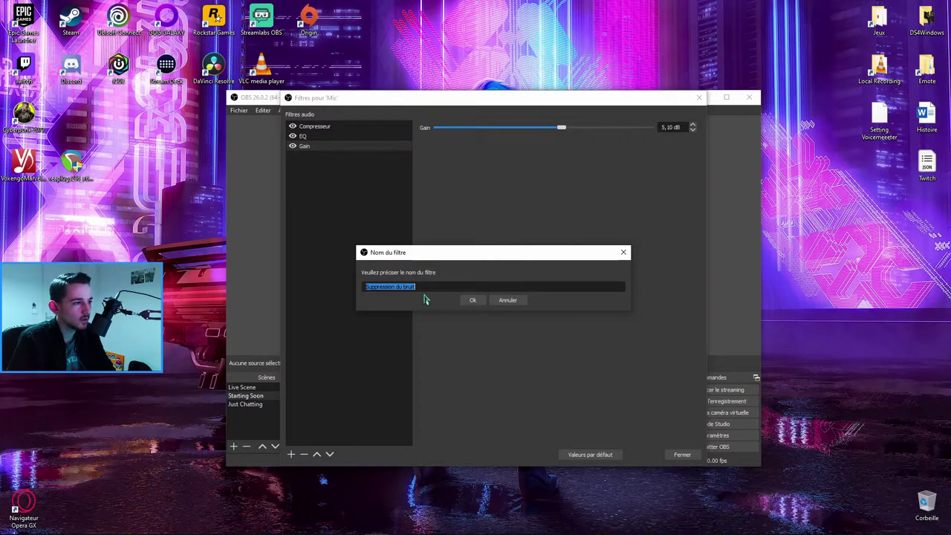
{"action": "left_click", "coordinate": [480, 304]}
{"action": "left_click", "coordinate": [489, 128]}
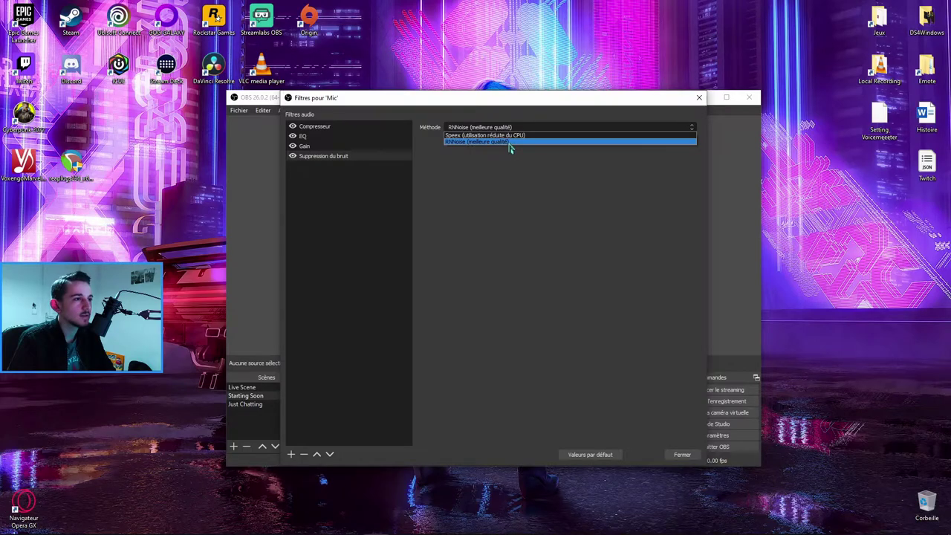
{"action": "left_click", "coordinate": [470, 136]}
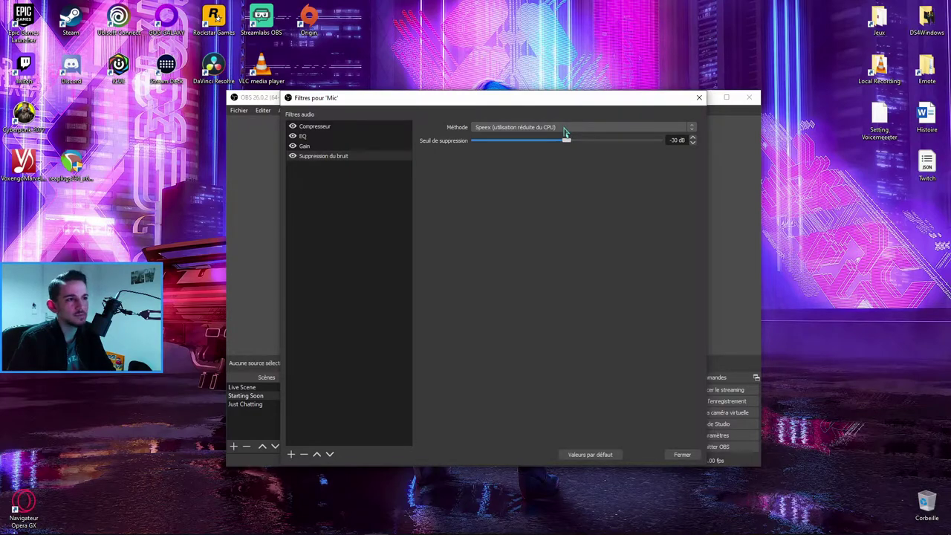
{"action": "left_click", "coordinate": [565, 130]}
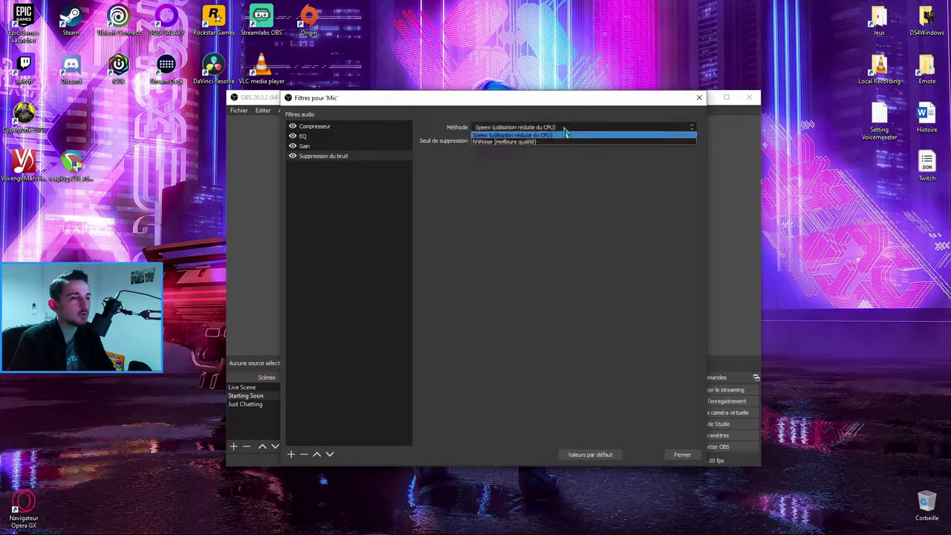
{"action": "left_click", "coordinate": [511, 142]}
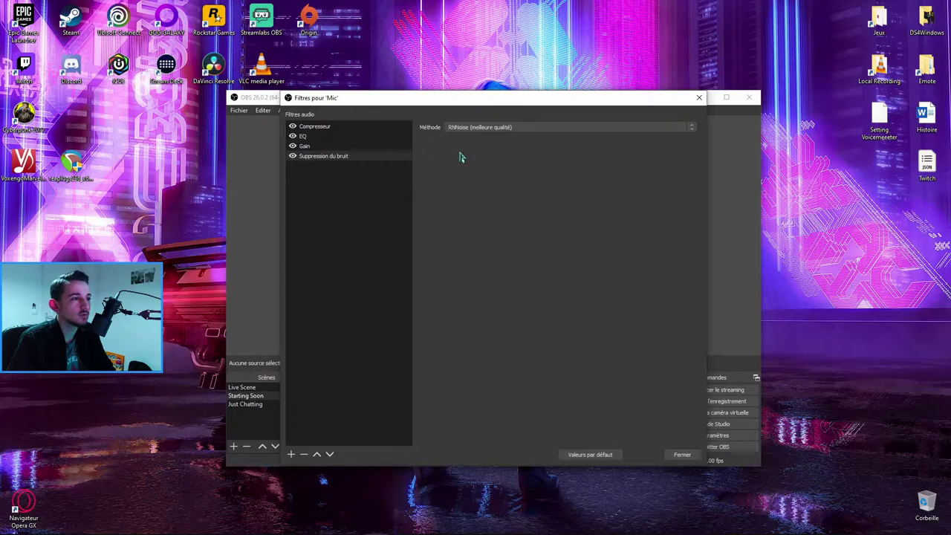
{"action": "left_click", "coordinate": [682, 454]}
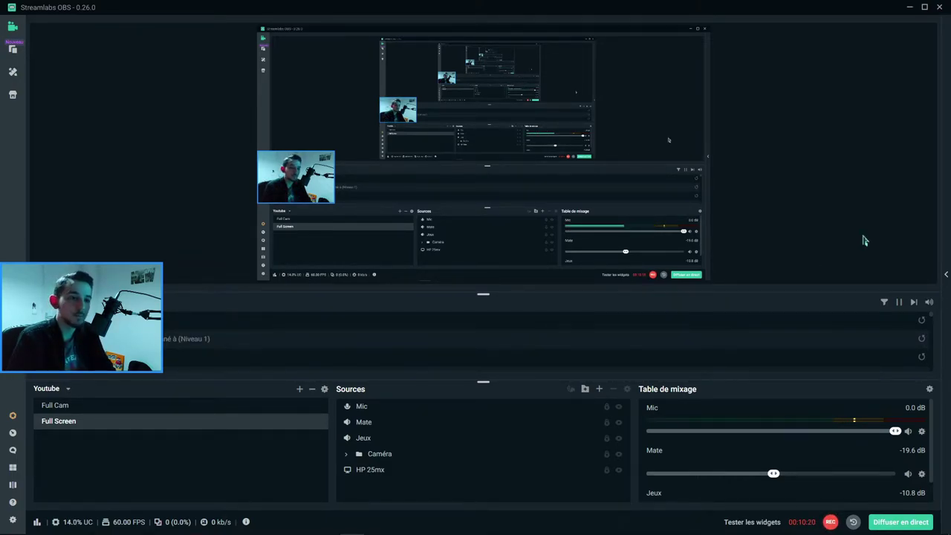
- Switch to Streamlabs OBS and open the Mic source's filters to examine the Gain value and the Equaliseur's Marvel GEQ curve
{"action": "left_click", "coordinate": [922, 432]}
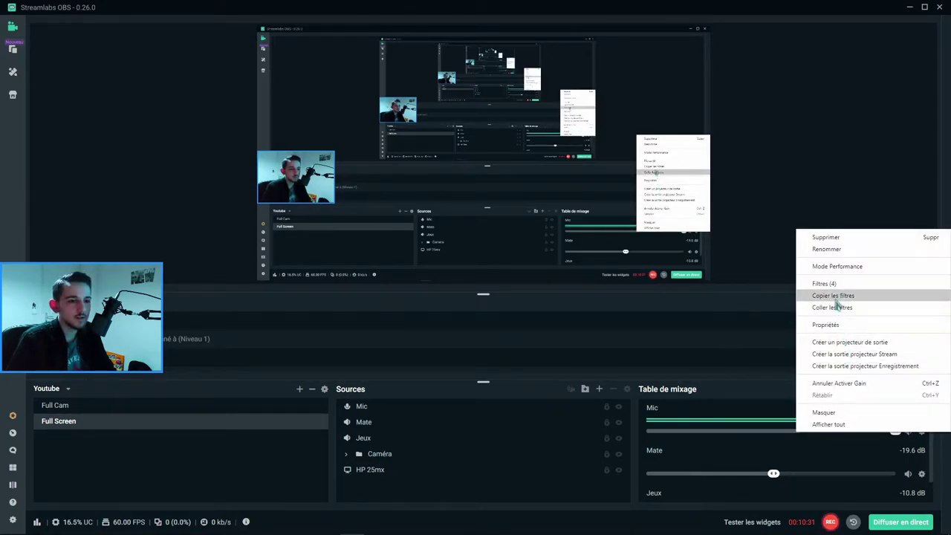
{"action": "left_click", "coordinate": [838, 284]}
{"action": "left_click_drag", "start_coordinate": [416, 77], "coordinate": [411, 3]}
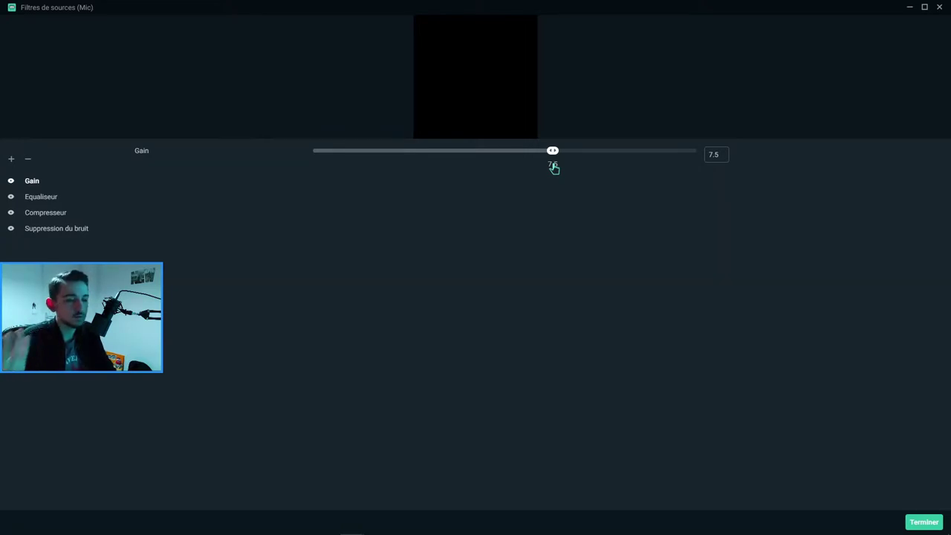
{"action": "left_click", "coordinate": [34, 201]}
{"action": "left_click", "coordinate": [435, 179]}
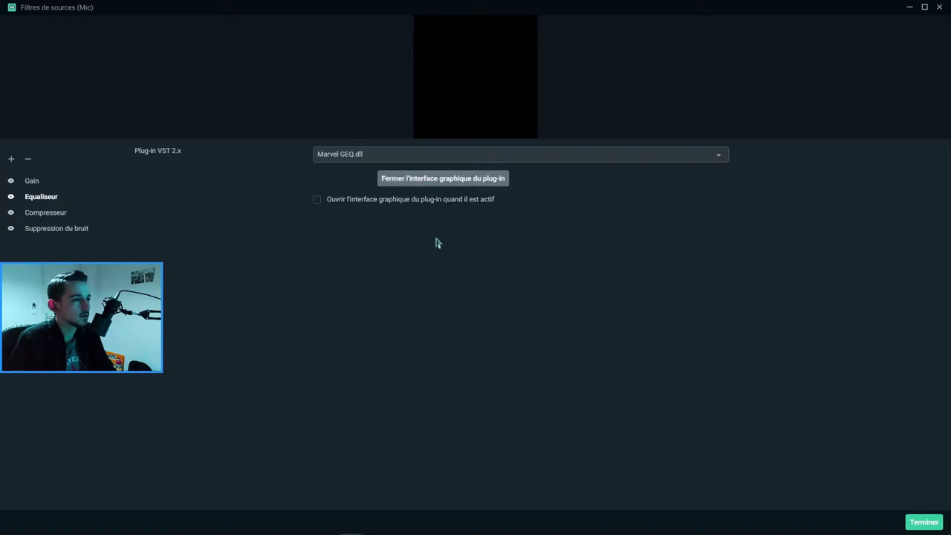
{"action": "left_click_drag", "start_coordinate": [128, 13], "coordinate": [386, 119]}
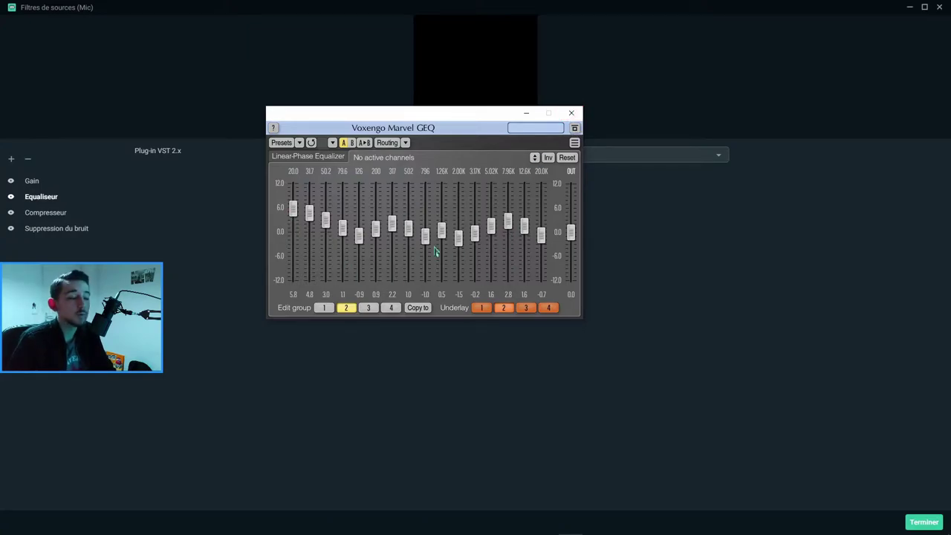
- Close the equalizer interface and review the settings of the Compresseur, Suppression du bruit and Gain filters
{"action": "left_click", "coordinate": [572, 113]}
{"action": "key", "text": "Down"}
{"action": "left_click", "coordinate": [428, 182]}
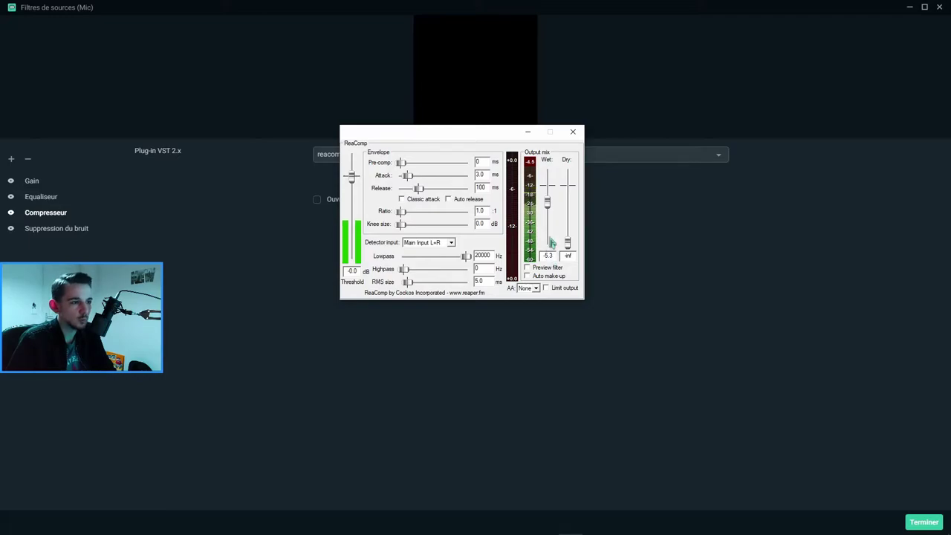
{"action": "left_click", "coordinate": [77, 232]}
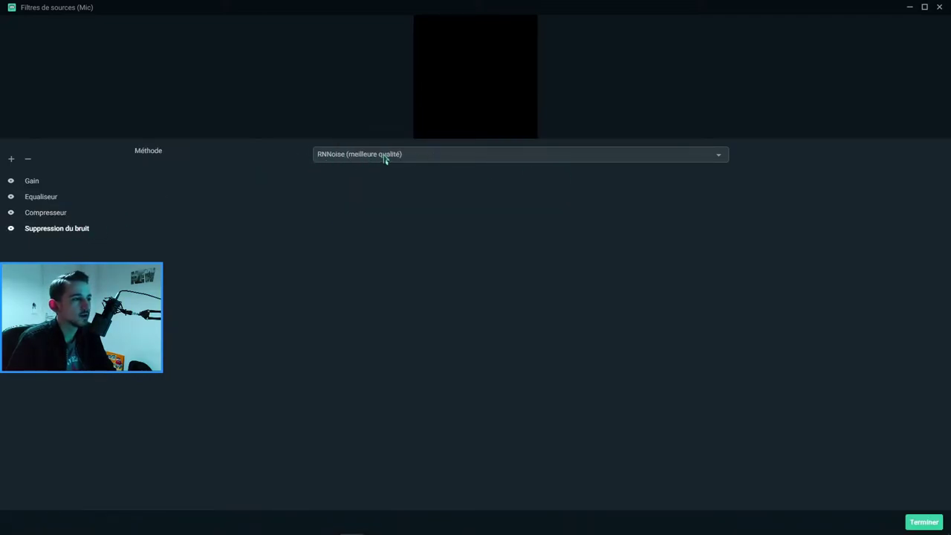
{"action": "left_click", "coordinate": [46, 184]}
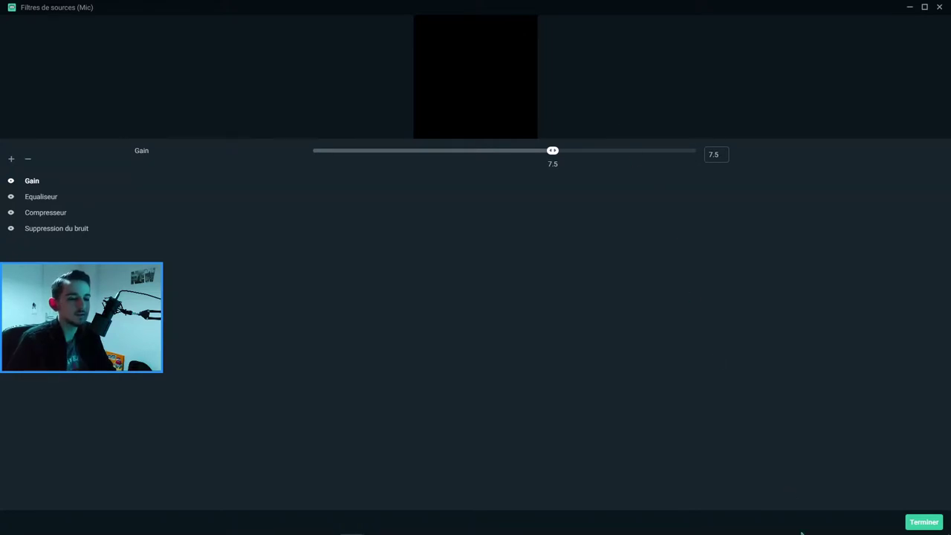
- Open the Microphone recording device's level properties in the Windows sound settings and try input levels of 100 and 80
{"action": "right_click", "coordinate": [896, 526]}
{"action": "left_click", "coordinate": [875, 494]}
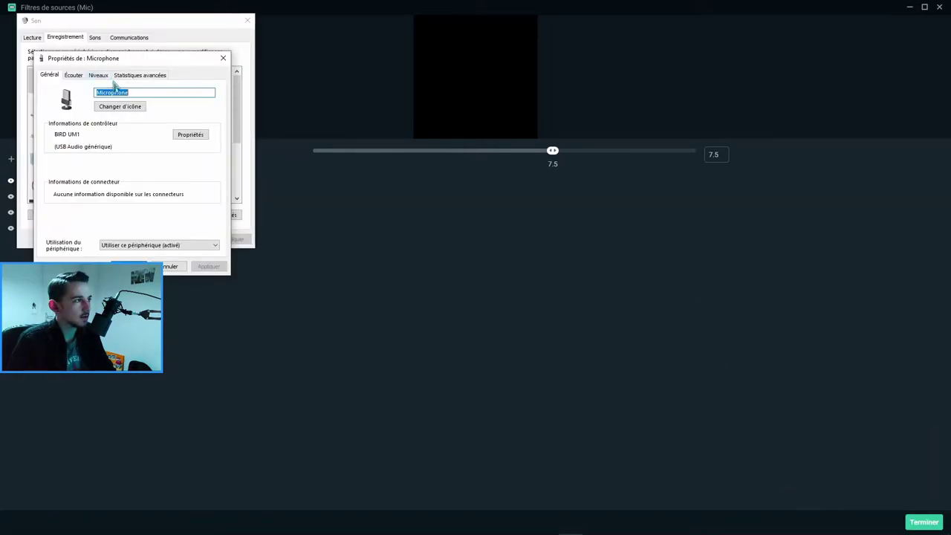
{"action": "left_click", "coordinate": [99, 75]}
{"action": "left_click_drag", "start_coordinate": [148, 61], "coordinate": [431, 68]}
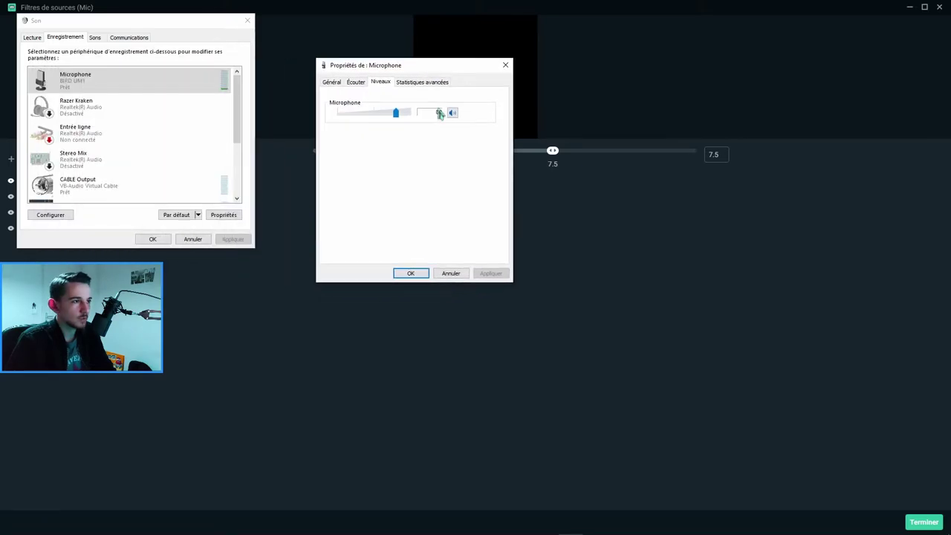
{"action": "left_click_drag", "start_coordinate": [397, 117], "coordinate": [412, 120]}
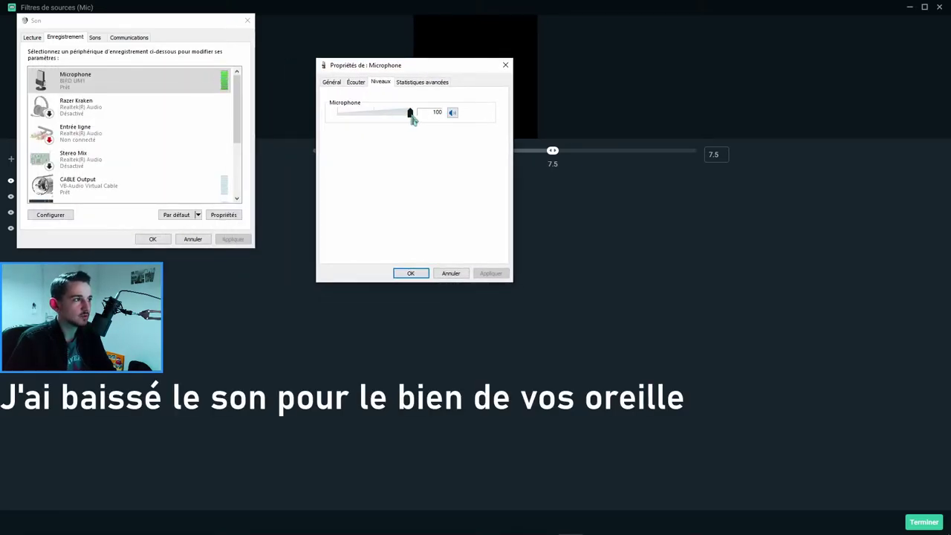
{"action": "left_click_drag", "start_coordinate": [410, 117], "coordinate": [397, 117]}
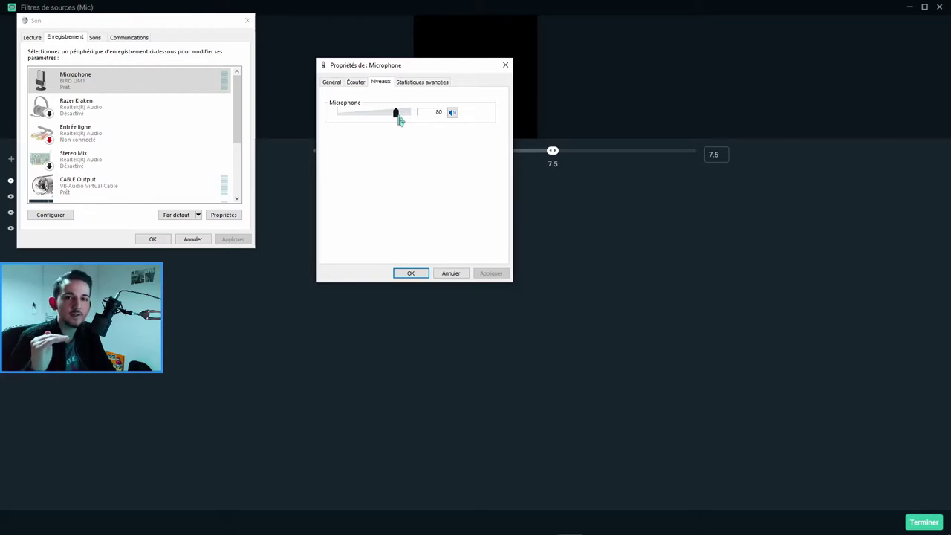
{"action": "left_click_drag", "start_coordinate": [399, 117], "coordinate": [413, 119]}
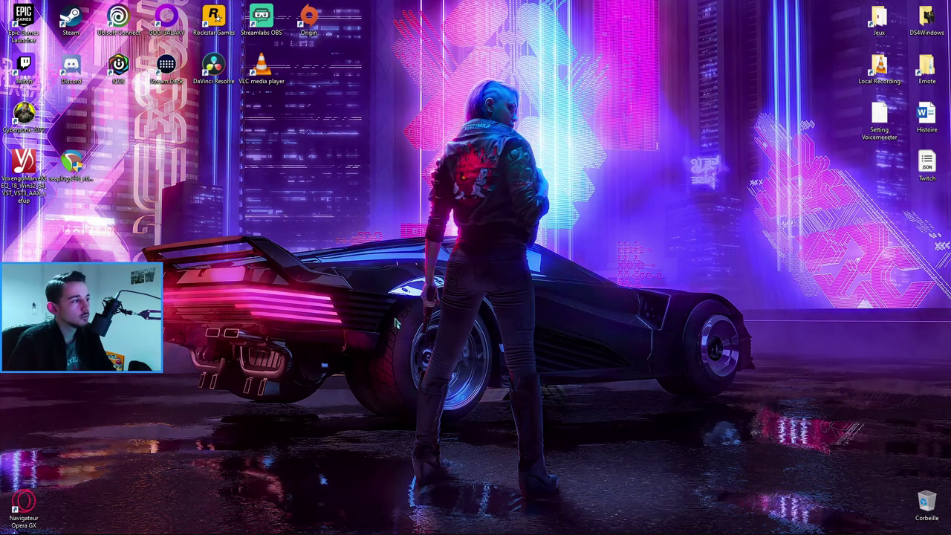
- Move the Voxengo Marvel GEQ and ReaPlugs installers from the desktop to the Recycle Bin and empty it
{"action": "left_click_drag", "start_coordinate": [111, 200], "coordinate": [4, 148]}
{"action": "left_click_drag", "start_coordinate": [72, 167], "coordinate": [926, 499]}
{"action": "right_click", "coordinate": [925, 496]}
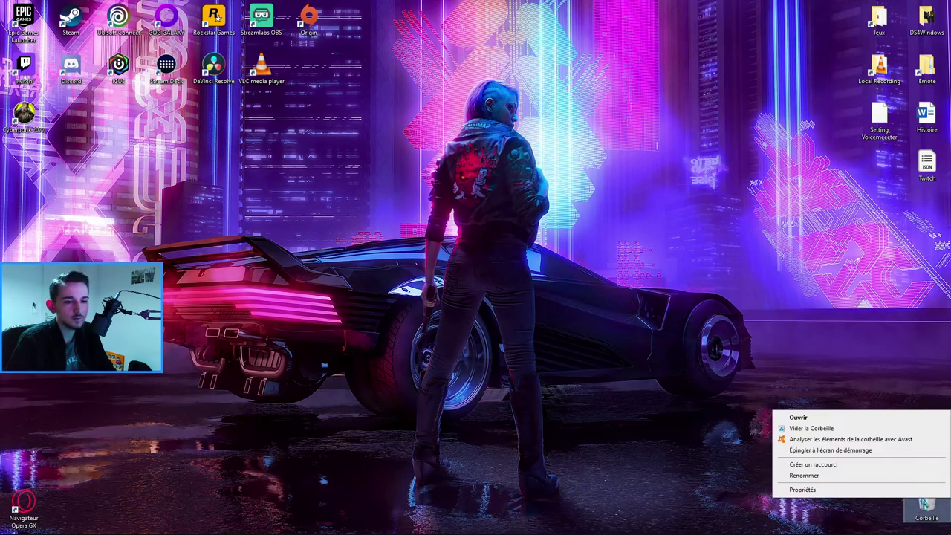
{"action": "left_click", "coordinate": [810, 428]}
{"action": "left_click", "coordinate": [520, 336]}
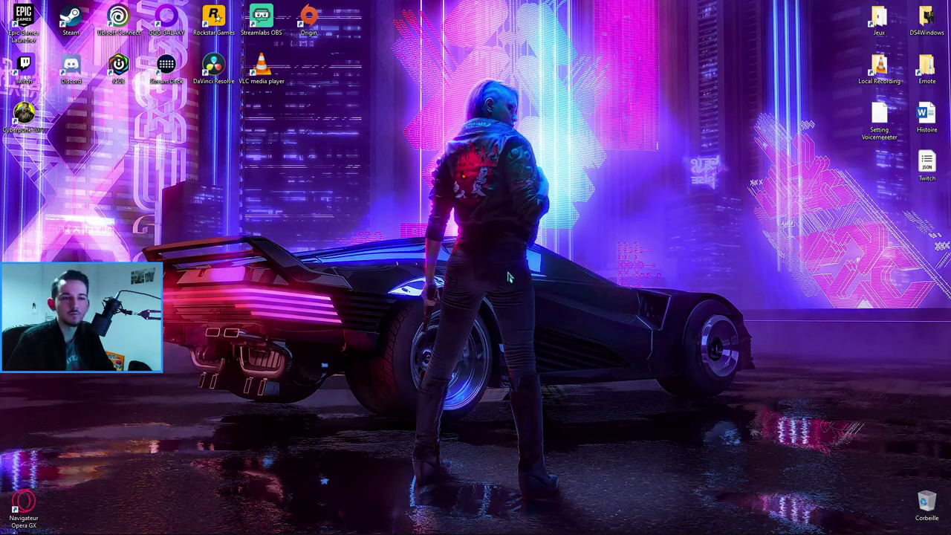